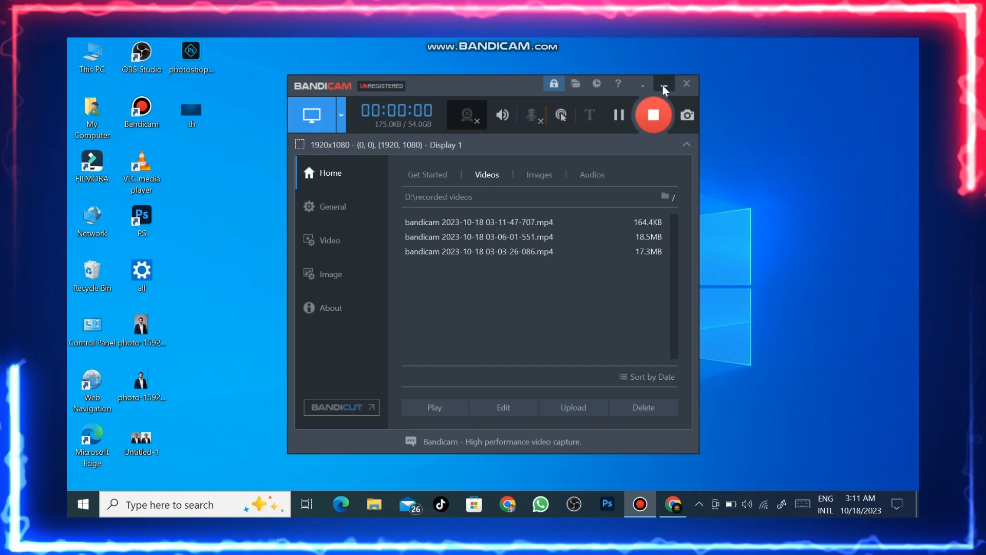
# Step: Minimise the recorder, switch to Chrome and search Google for "canva"
pyautogui.click(664, 87)
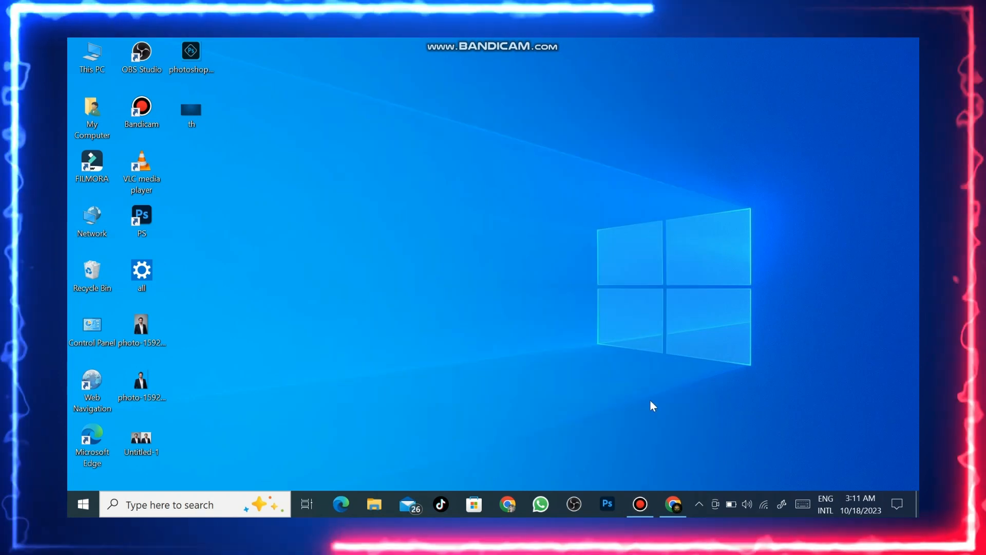
pyautogui.click(677, 505)
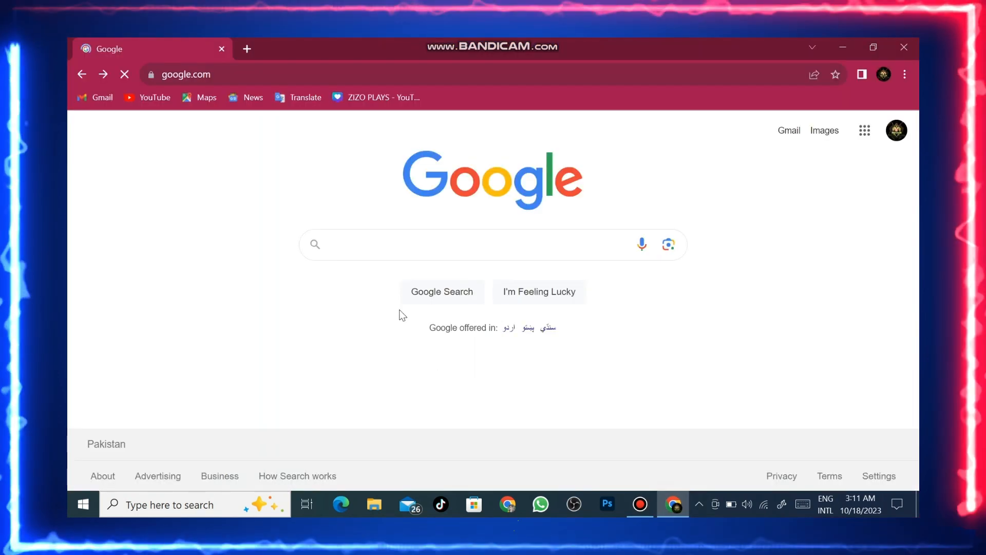
pyautogui.click(366, 246)
pyautogui.write('ca')
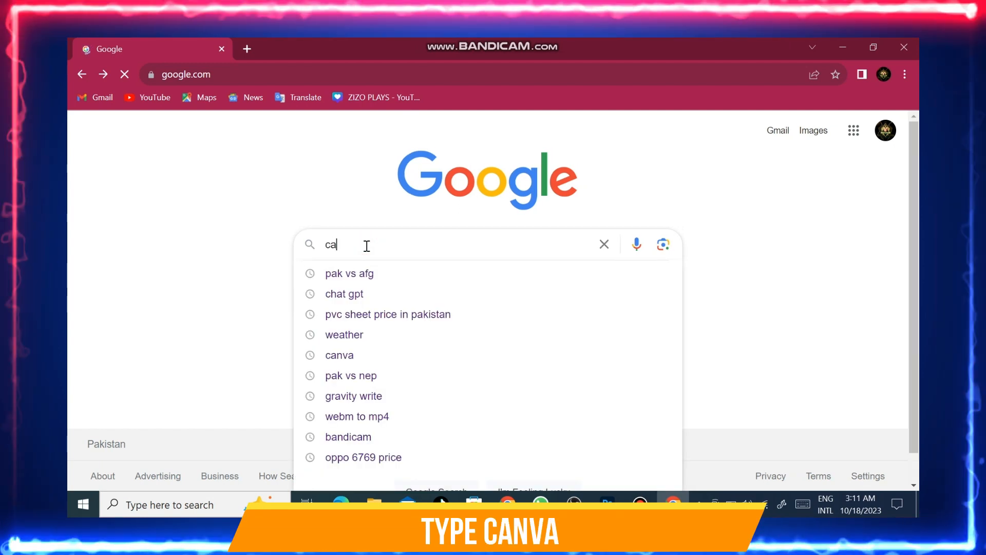
pyautogui.write('nva')
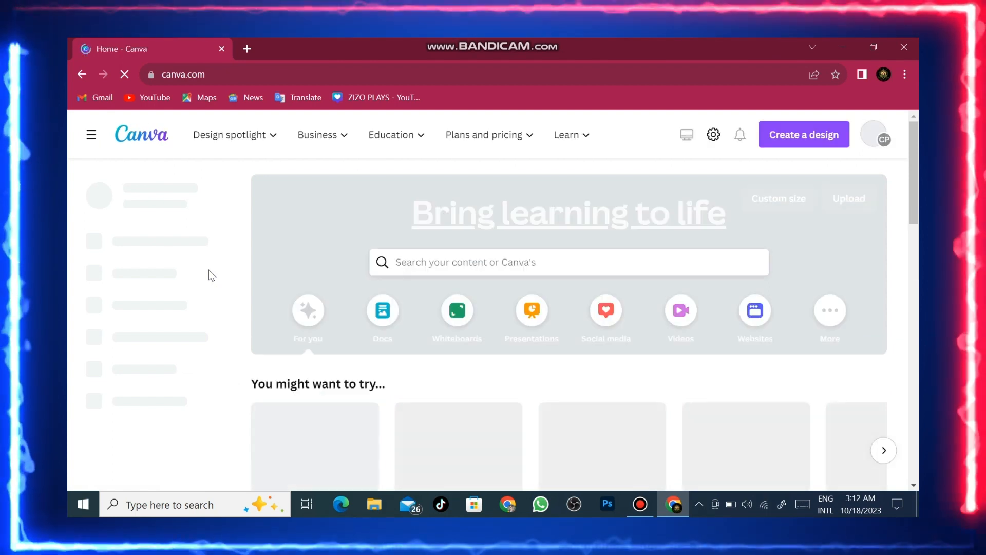
# Step: Search Canva's templates for "youtube channel banner"
pyautogui.click(449, 256)
pyautogui.write('y')
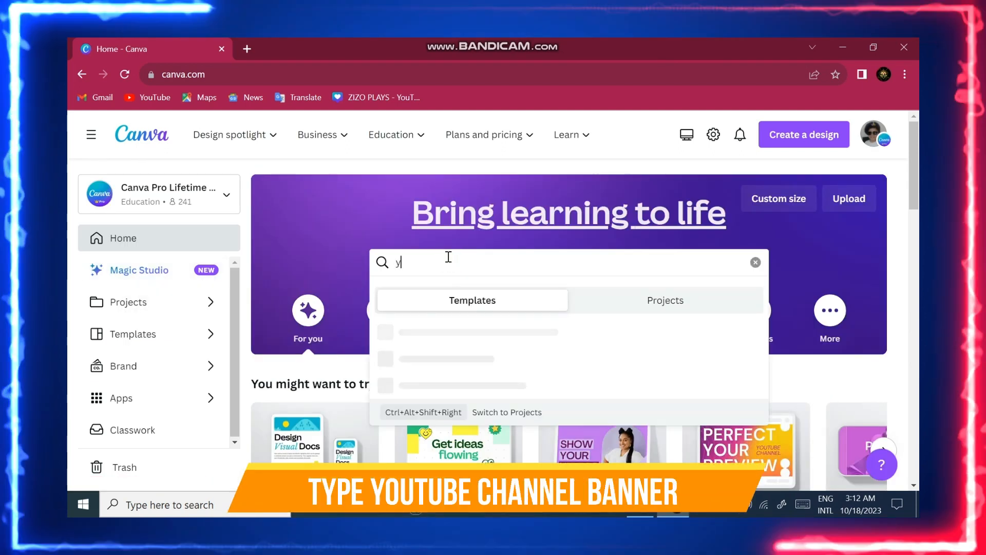
pyautogui.write('outube')
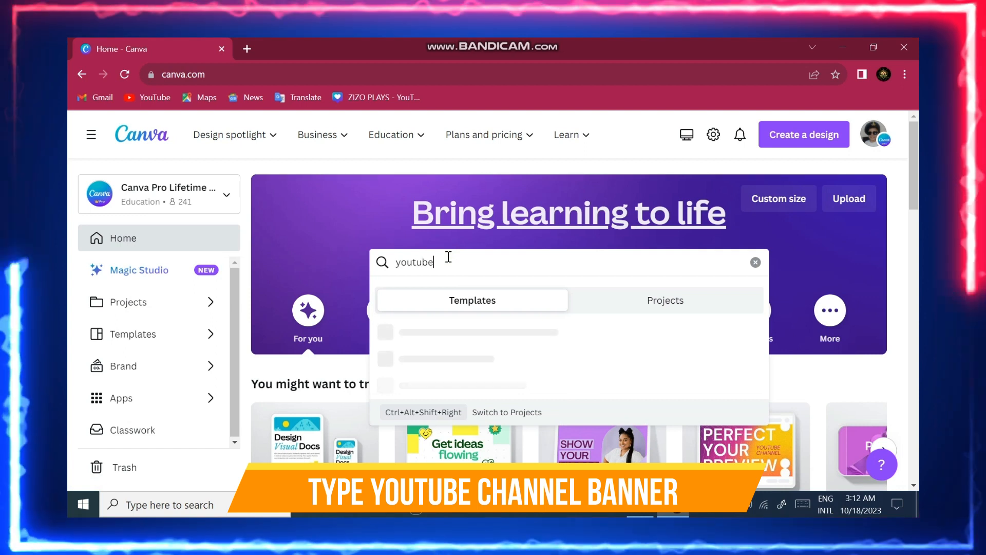
pyautogui.write(' channer')
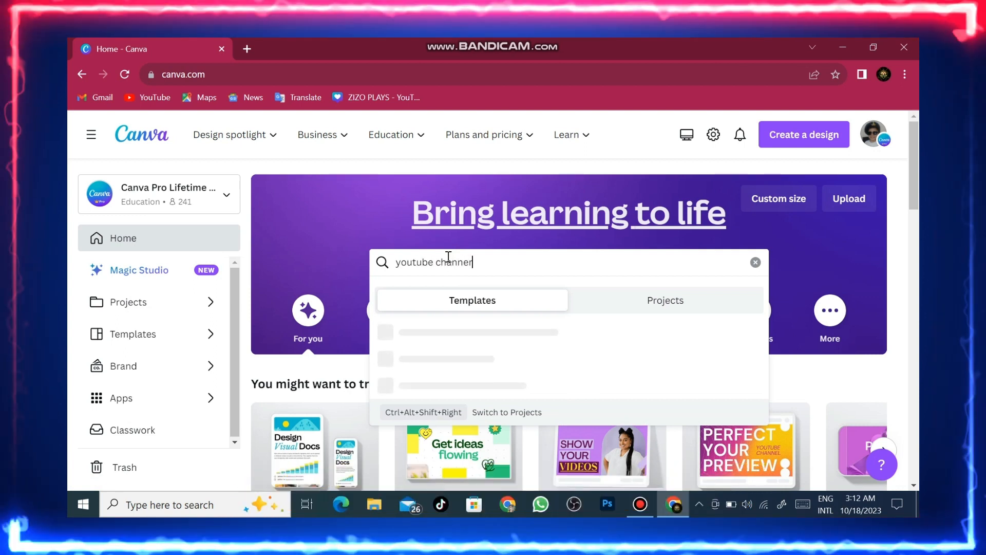
pyautogui.press('BackSpace')
pyautogui.write('l banner')
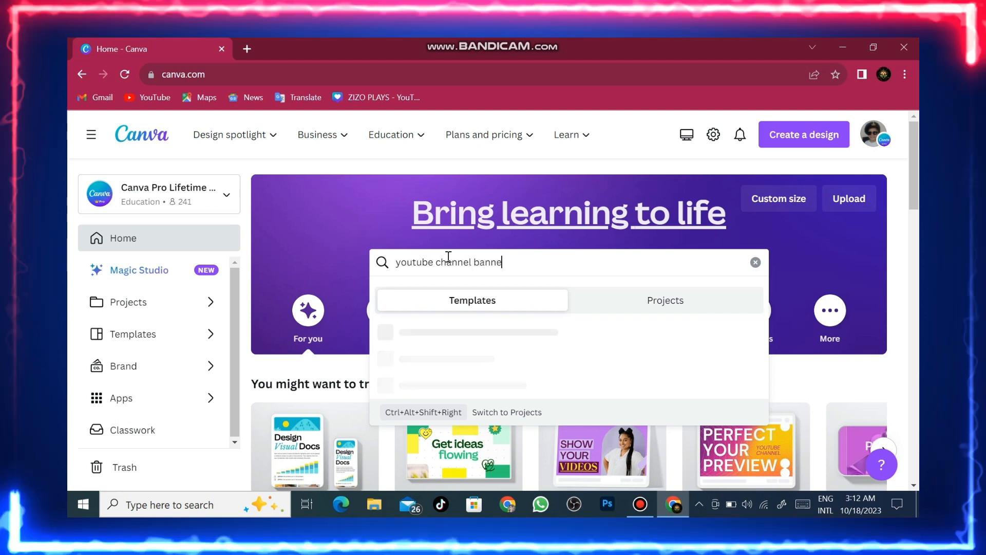
pyautogui.press('Return')
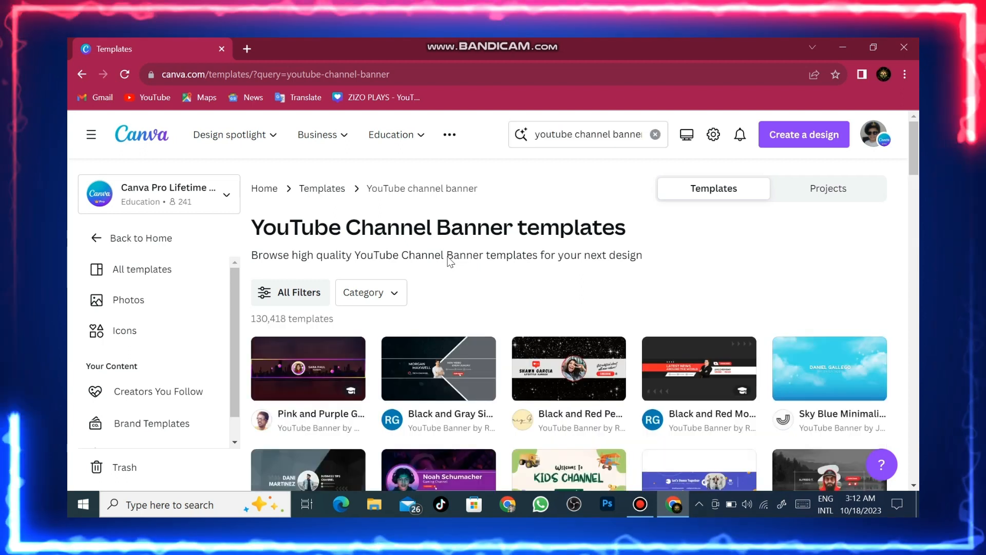
# Step: Open the White and Red Modern Podcast Channel YouTube Banner template for customising
pyautogui.scroll(-2, 451, 262)
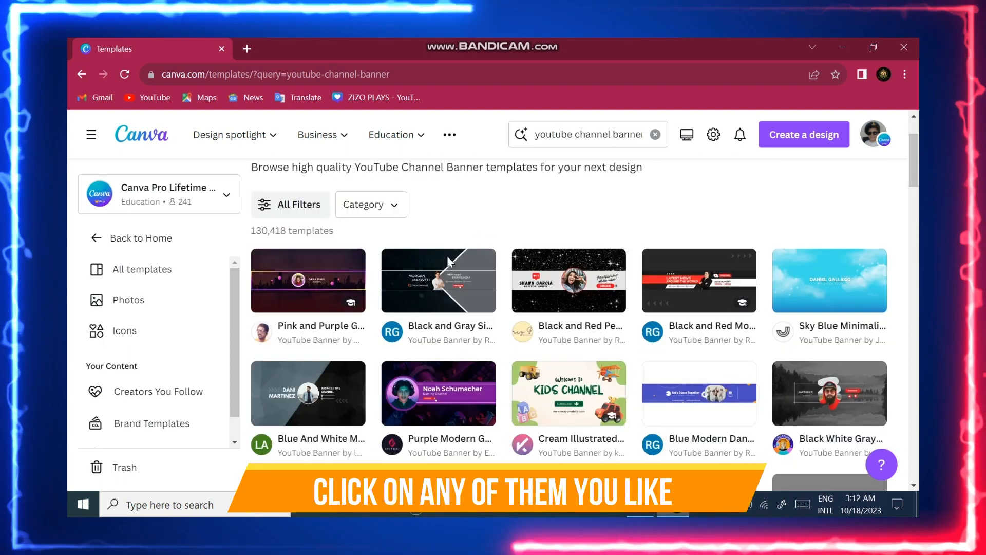
pyautogui.scroll(-6, 448, 262)
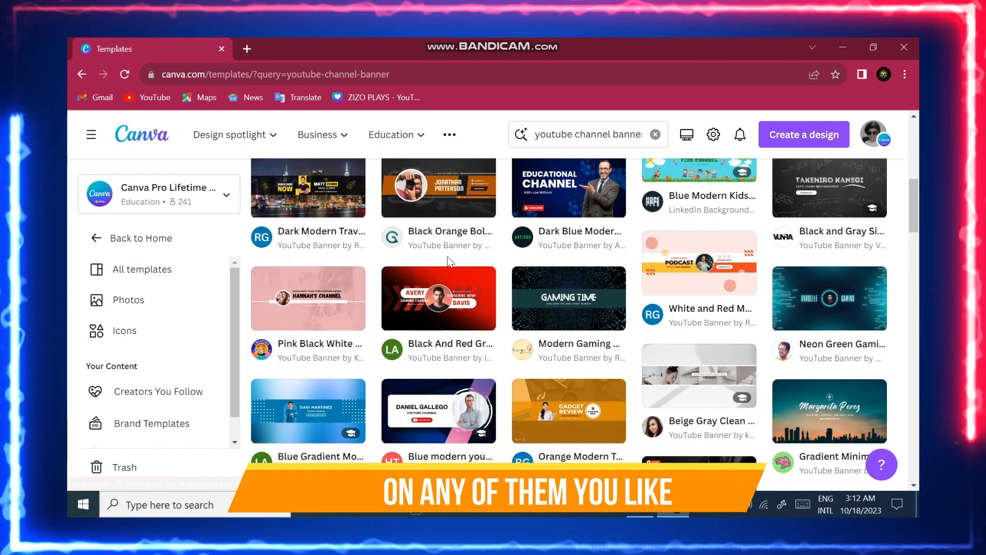
pyautogui.click(697, 273)
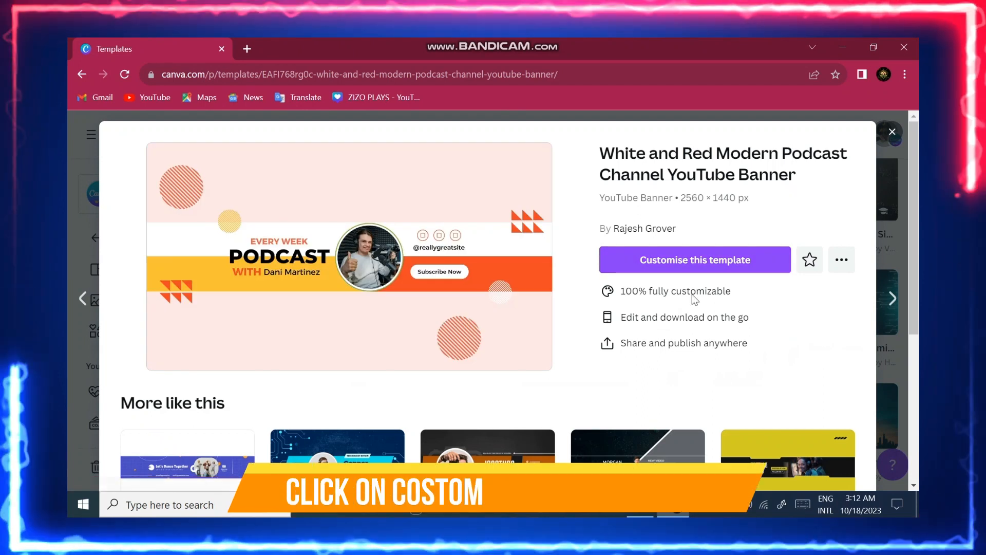
pyautogui.click(700, 261)
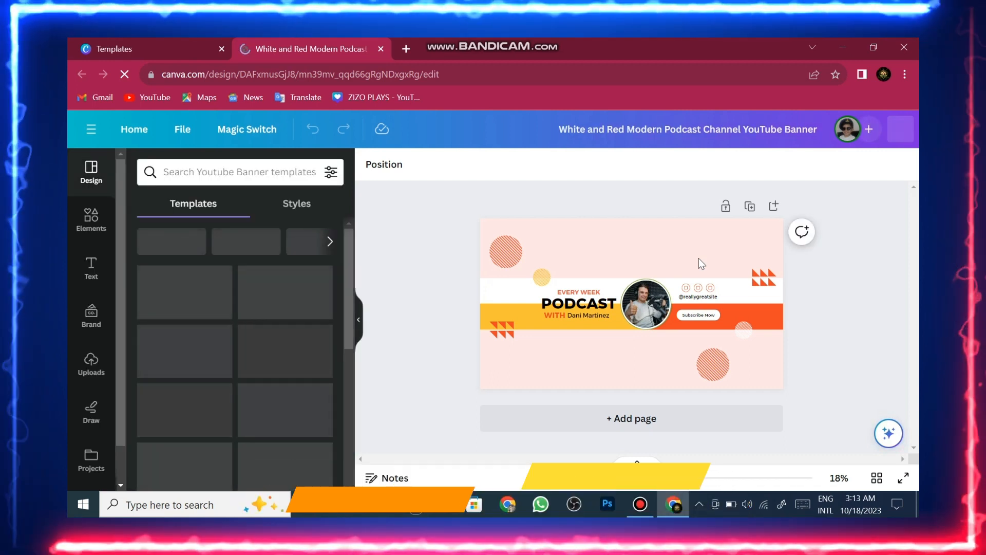
# Step: Replace the PODCAST heading with "HOW TO EXPERT", widen it to fit one line and shift it left clear of the round photo
pyautogui.doubleClick(569, 303)
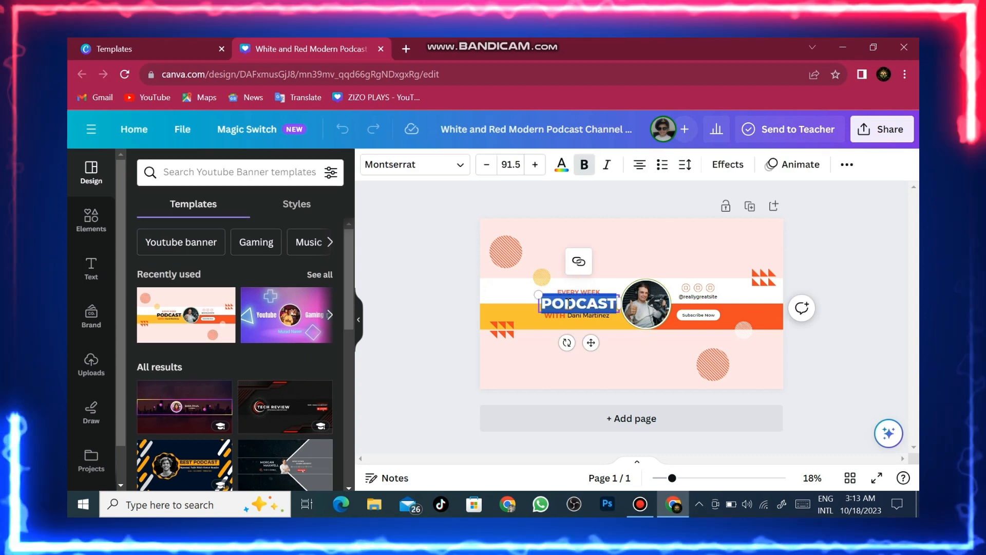
pyautogui.write('HOW')
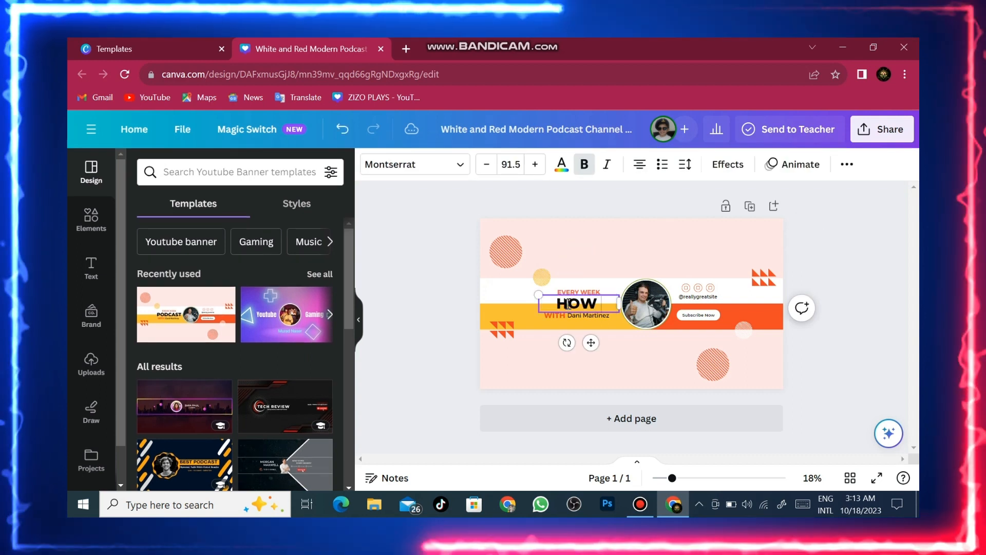
pyautogui.write(' TO EXPERT')
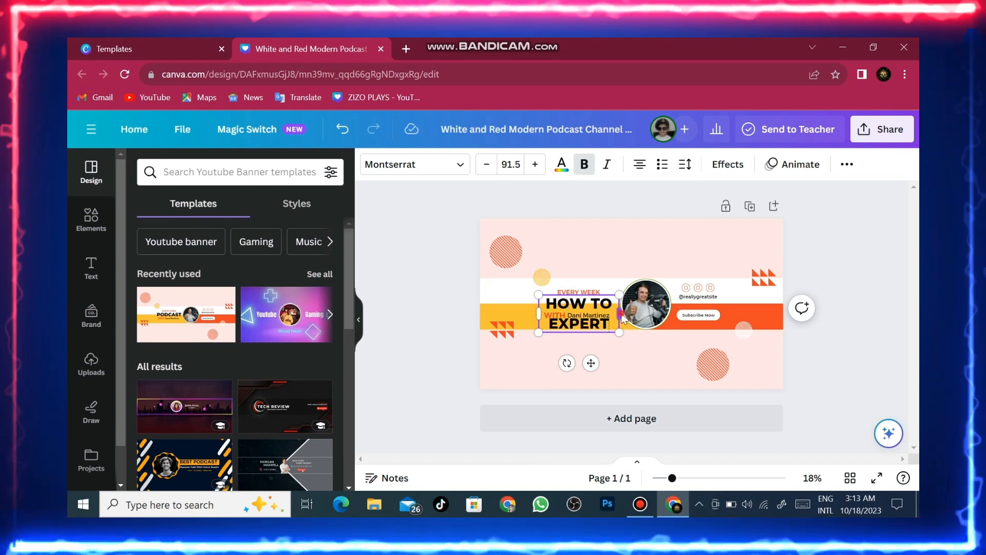
pyautogui.moveTo(619, 310); pyautogui.dragTo(674, 315)
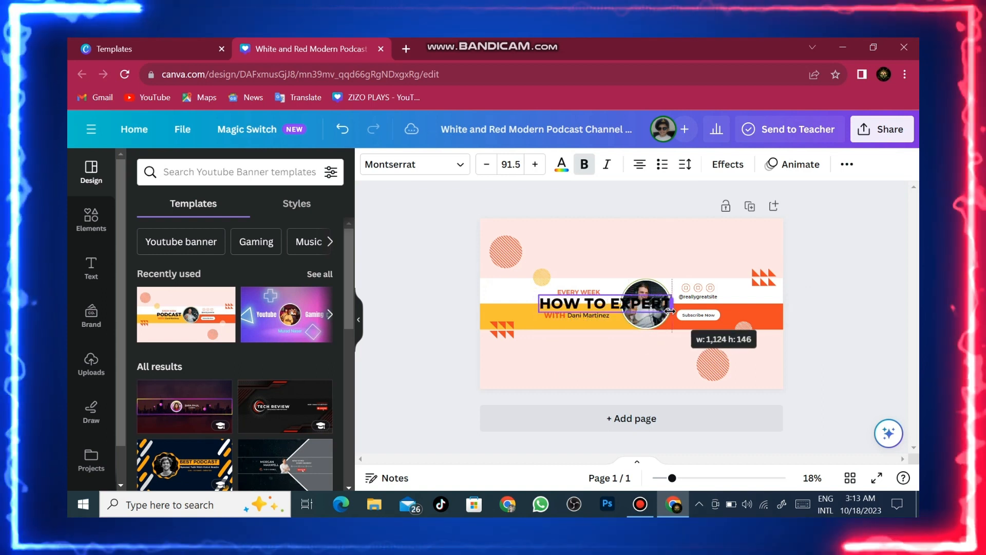
pyautogui.moveTo(614, 343); pyautogui.dragTo(566, 343)
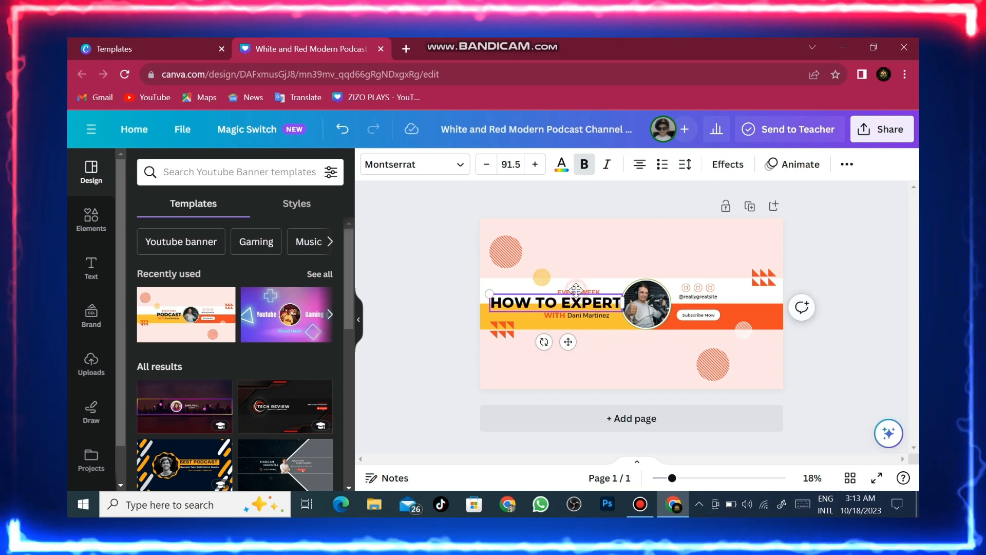
# Step: Replace the EVERY WEEK text above the heading with "HOW TO VIDEOS" and widen its text box to fit one line
pyautogui.click(578, 288)
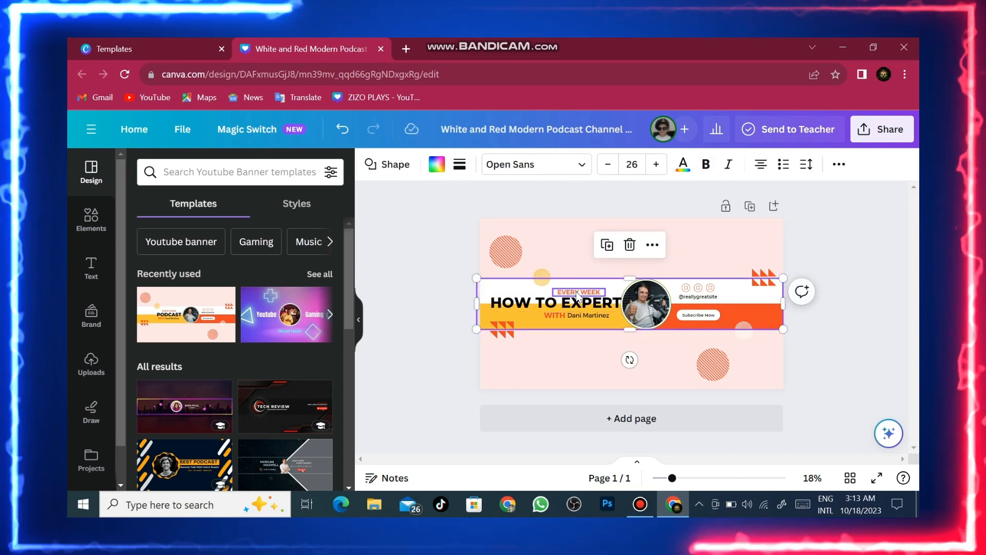
pyautogui.doubleClick(578, 292)
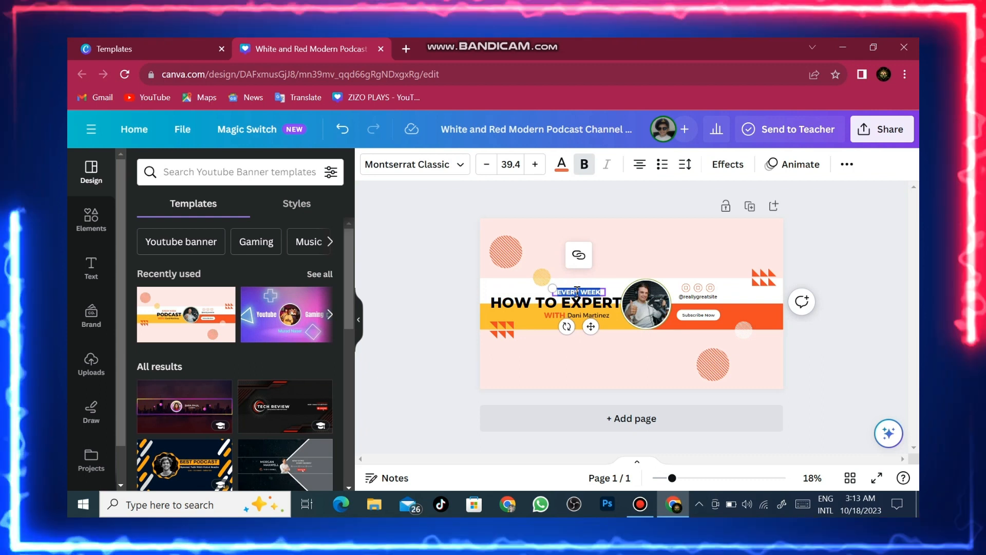
pyautogui.press('BackSpace')
pyautogui.write('HOW TO VID')
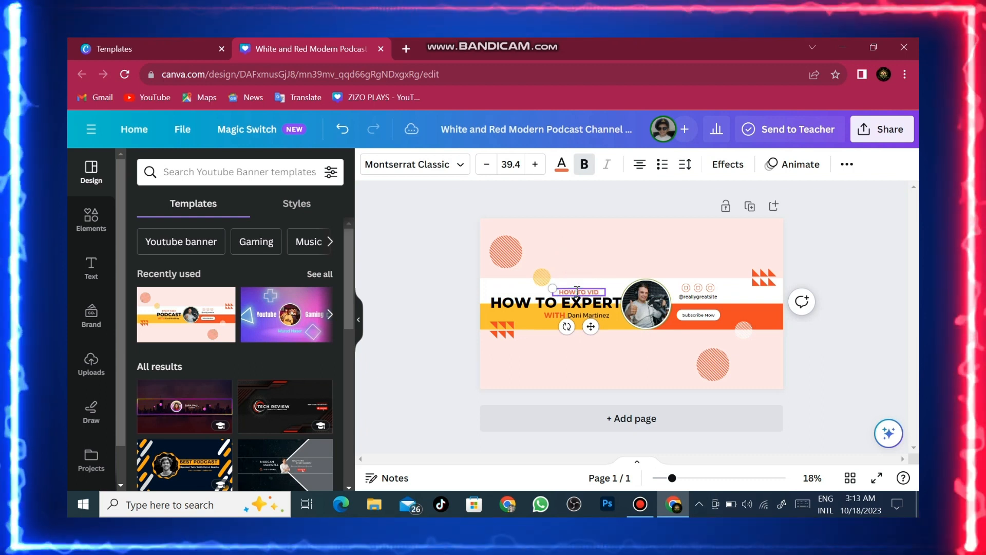
pyautogui.write('EOS')
pyautogui.moveTo(605, 295); pyautogui.dragTo(620, 294)
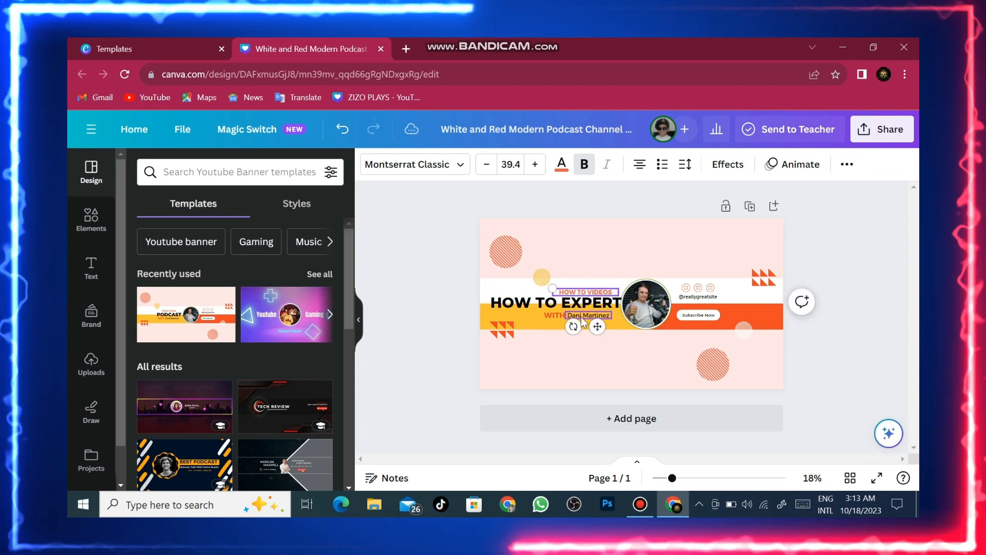
# Step: Replace the presenter's name below the heading with "youtube channel" and widen its text box to fit one line
pyautogui.doubleClick(583, 315)
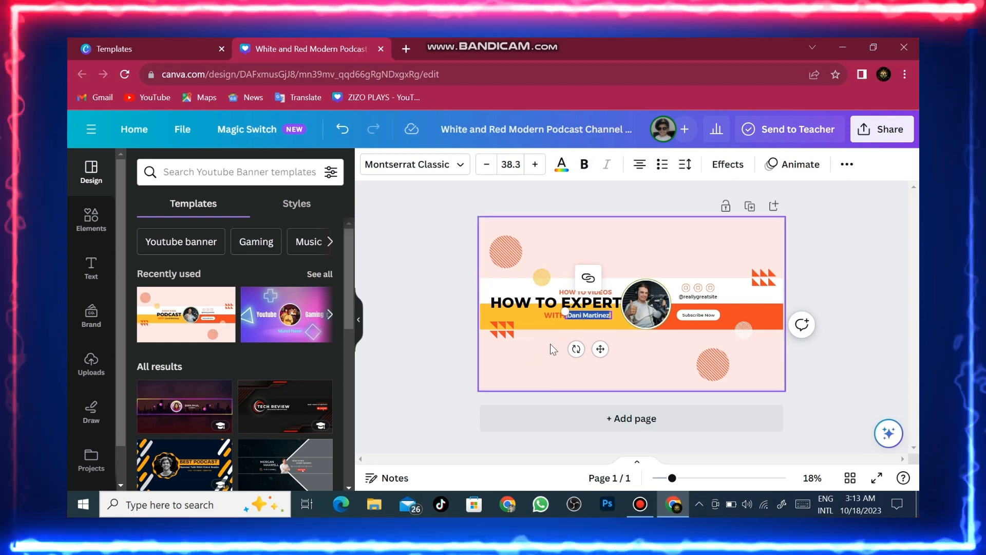
pyautogui.click(589, 315)
pyautogui.doubleClick(588, 314)
pyautogui.tripleClick(589, 314)
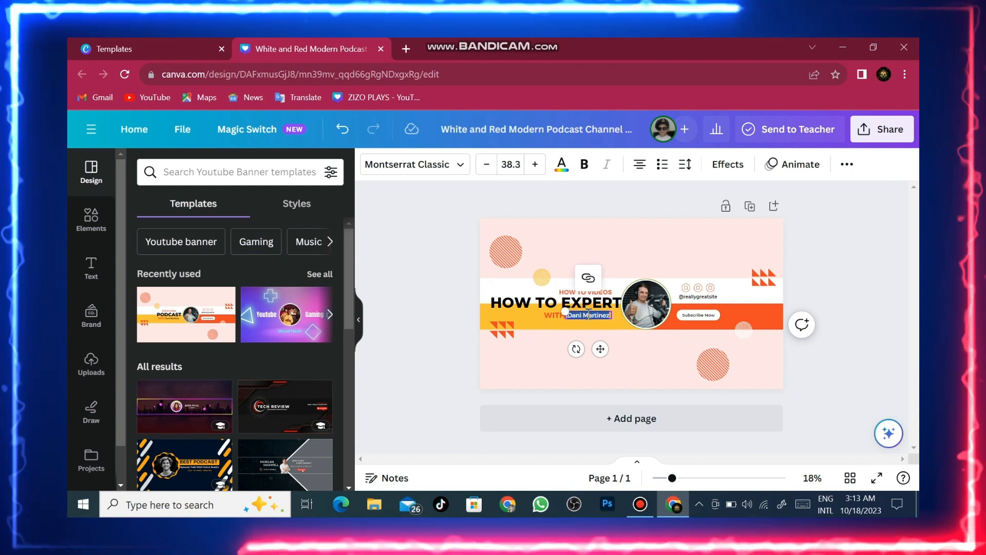
pyautogui.press('BackSpace')
pyautogui.write('youtube channel')
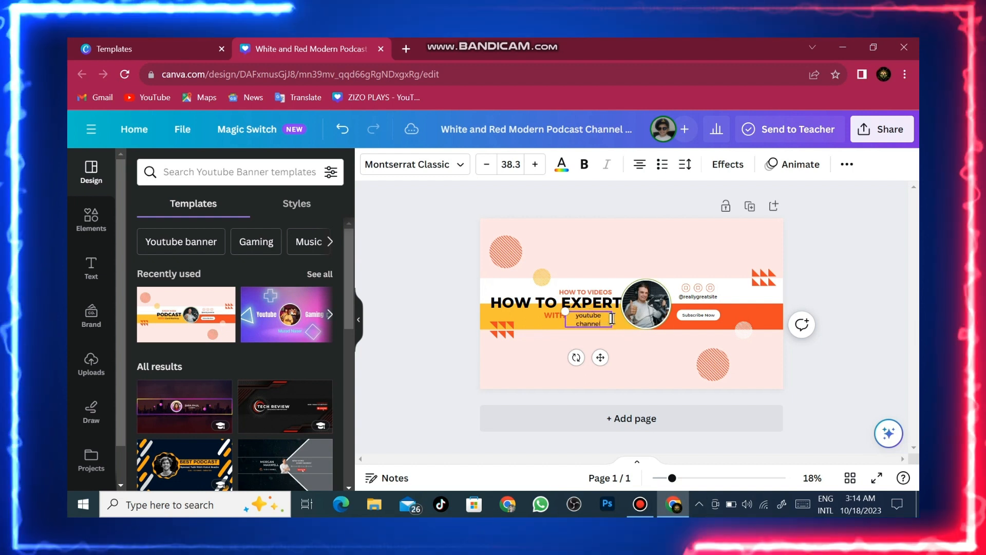
pyautogui.moveTo(611, 319); pyautogui.dragTo(629, 315)
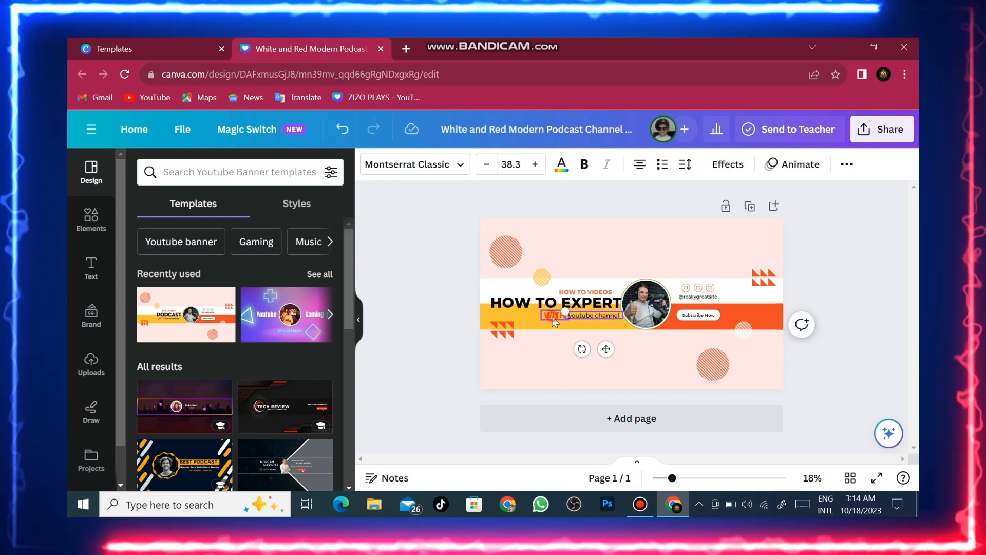
# Step: Replace the word WITH below the heading with "ON"
pyautogui.click(554, 321)
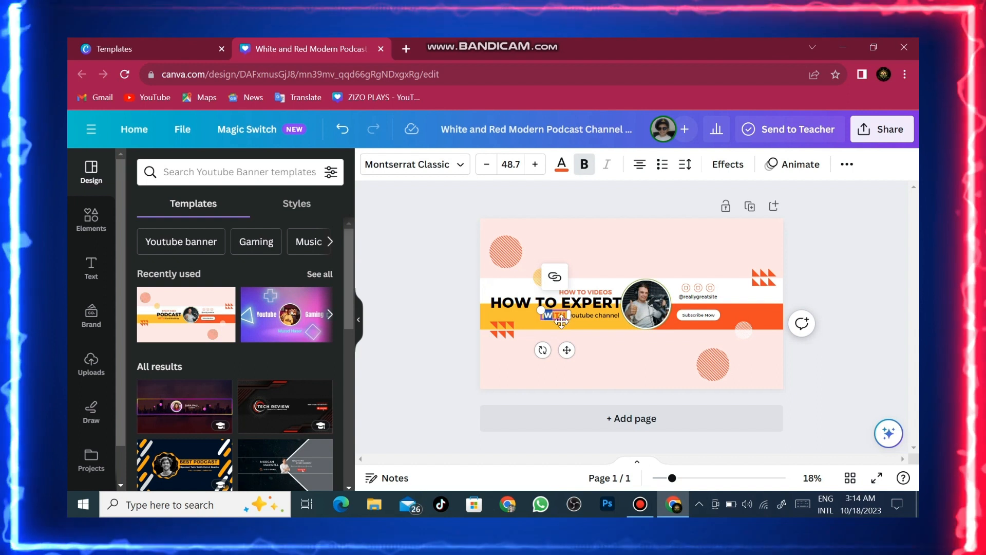
pyautogui.doubleClick(556, 316)
pyautogui.write('ON')
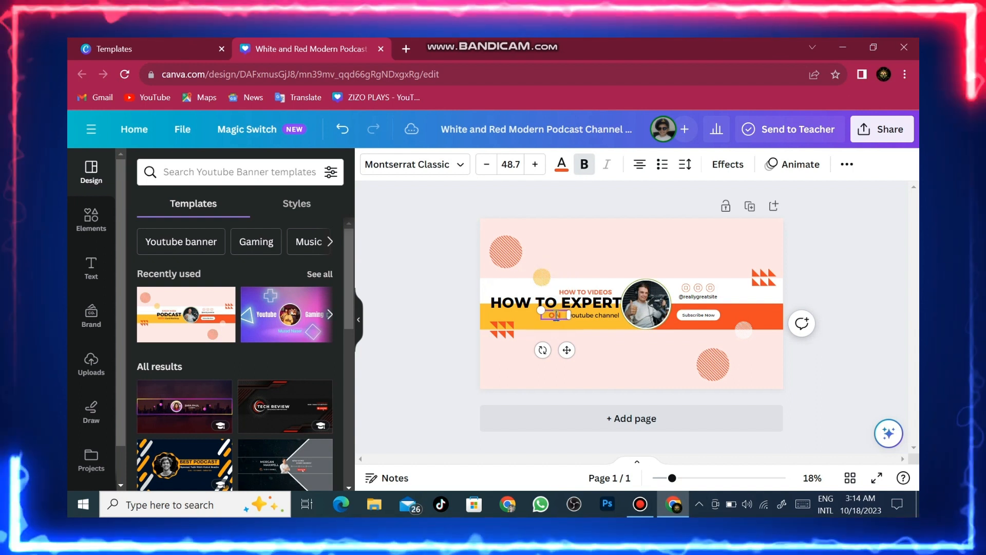
pyautogui.doubleClick(703, 297)
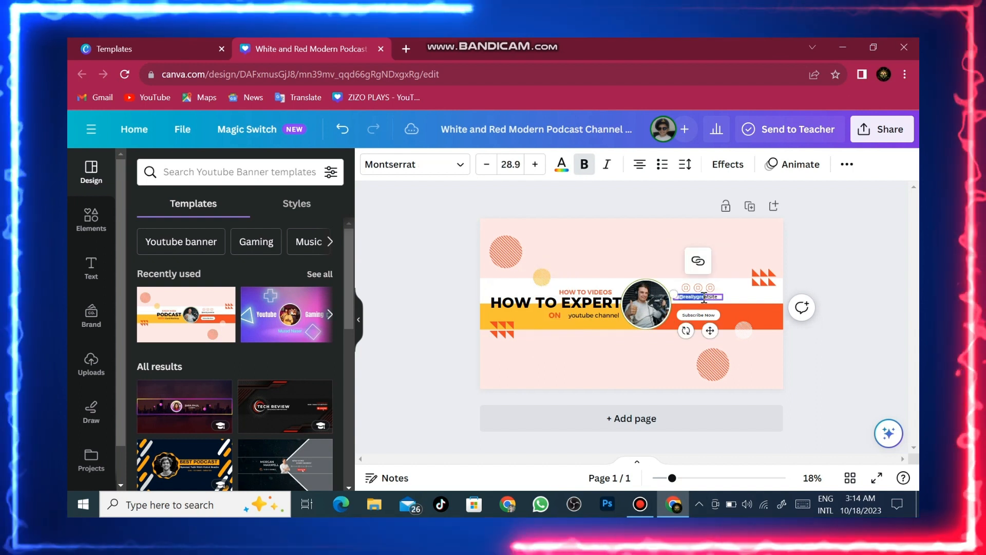
pyautogui.click(684, 296)
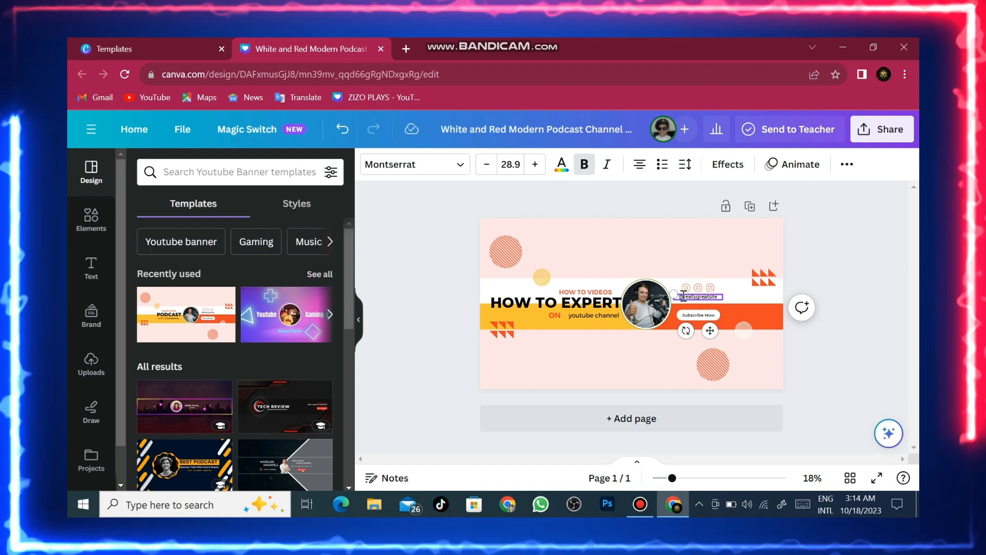
pyautogui.moveTo(721, 298); pyautogui.dragTo(686, 298)
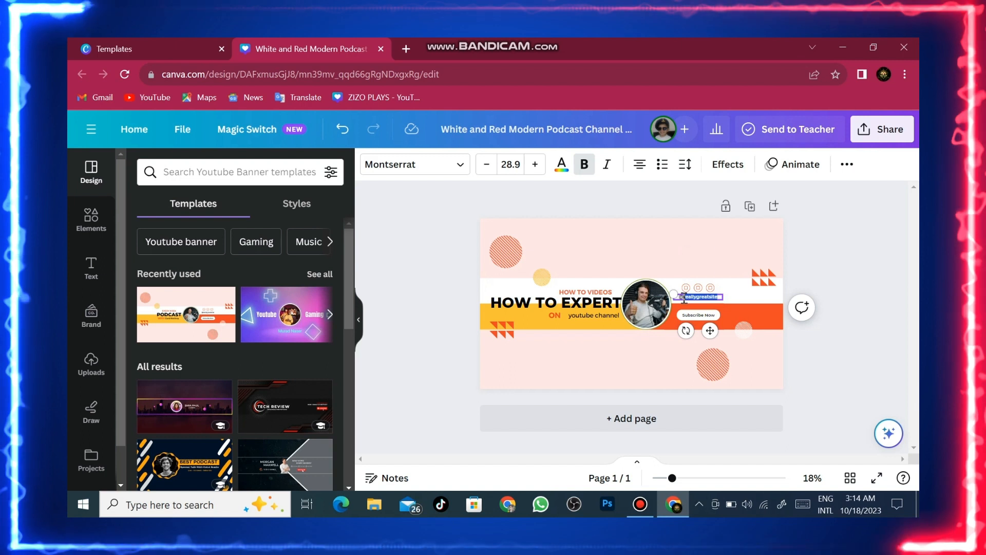
pyautogui.write('how to')
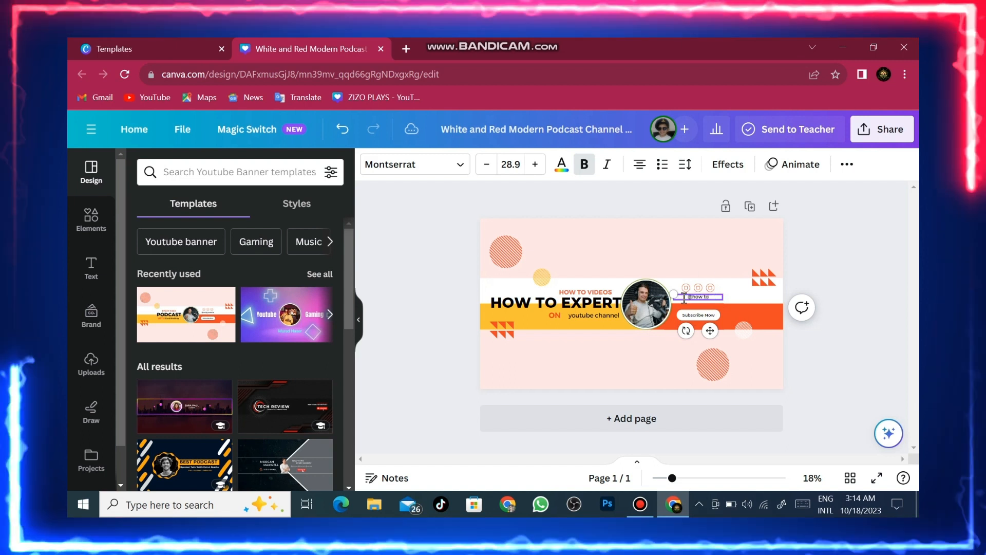
pyautogui.write(' expet')
pyautogui.click(701, 267)
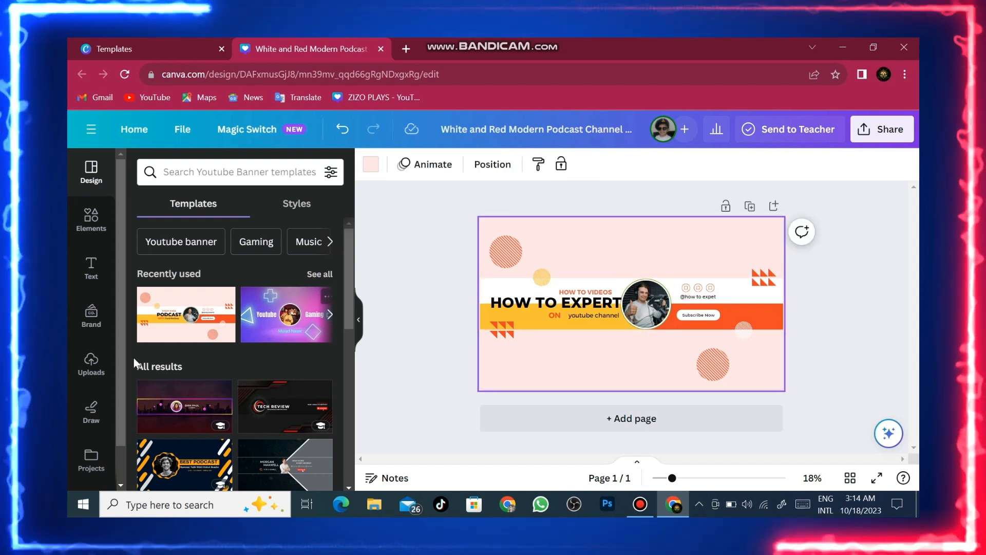
# Step: Replace the photo in the banner's round frame with the uploaded Photoshop logo image
pyautogui.click(92, 366)
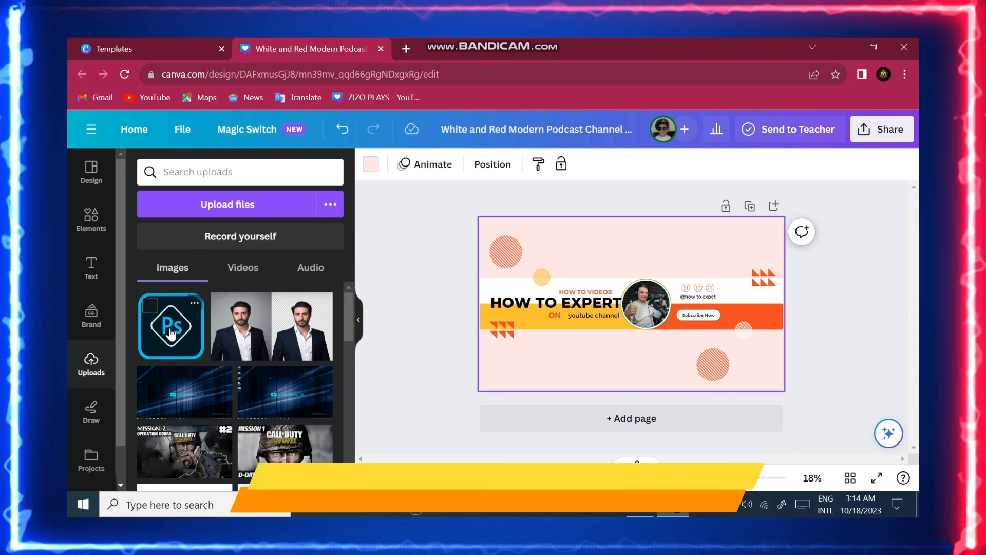
pyautogui.click(171, 331)
pyautogui.moveTo(626, 295); pyautogui.dragTo(646, 304)
pyautogui.click(647, 377)
pyautogui.click(644, 306)
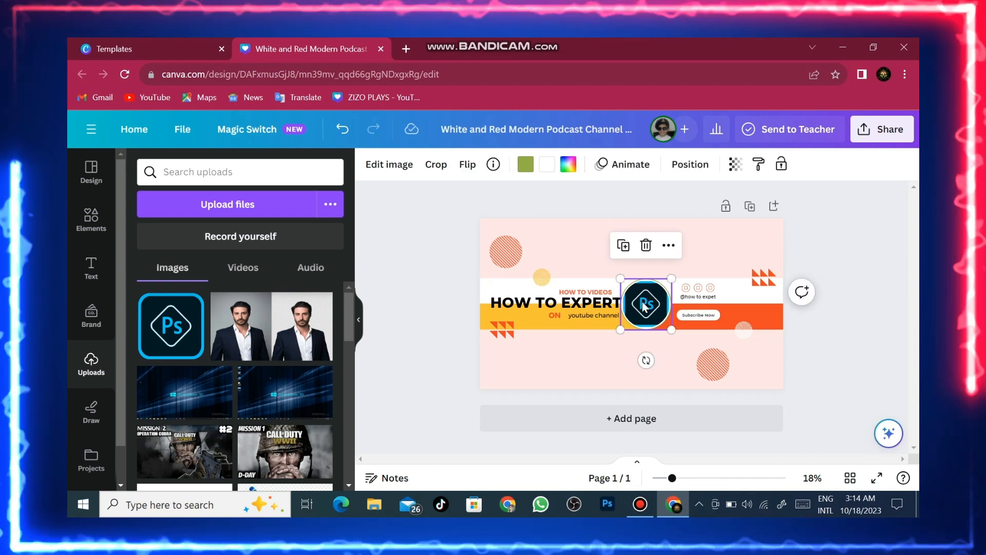
# Step: Deselect the logo and download the banner design as a PNG image at 2,560 × 1,440 px
pyautogui.click(678, 205)
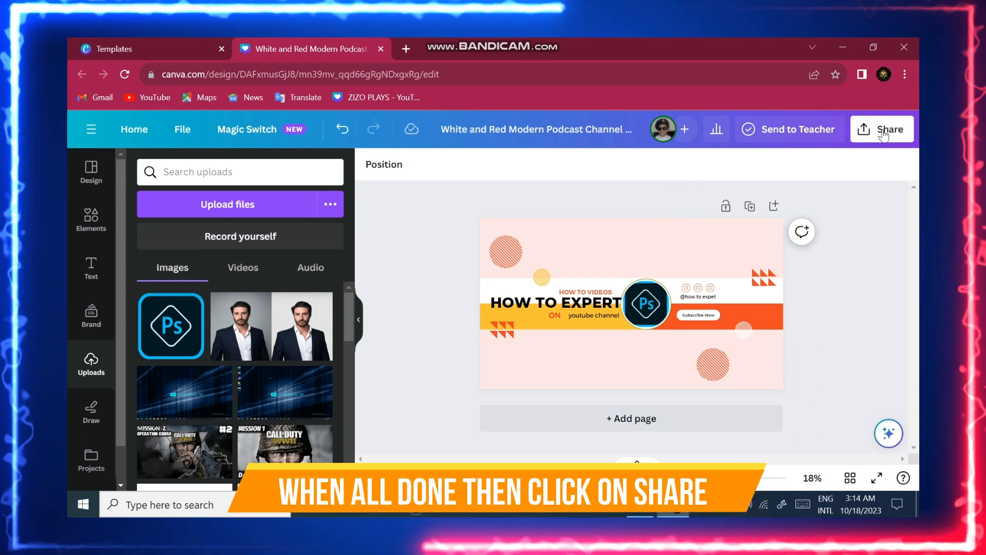
pyautogui.click(883, 133)
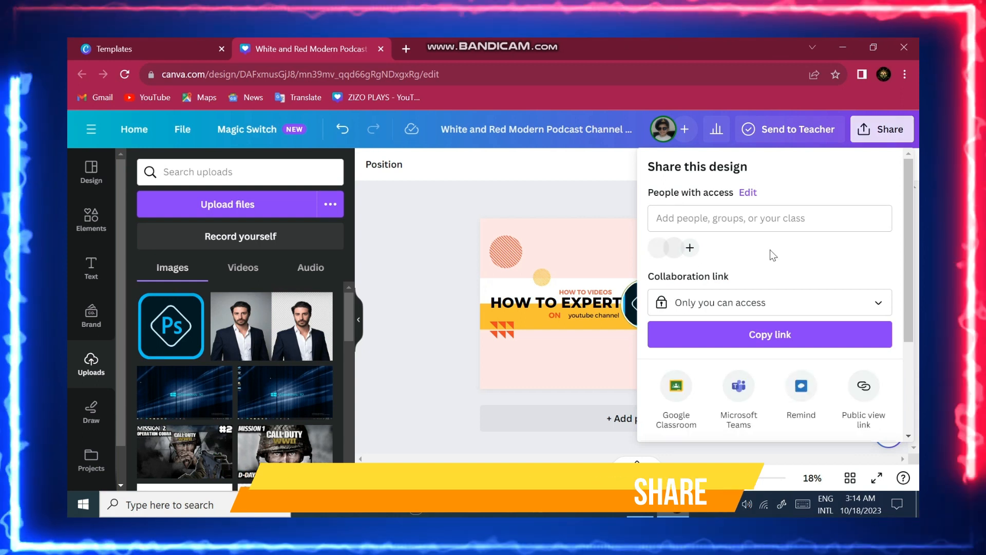
pyautogui.scroll(-3, 776, 246)
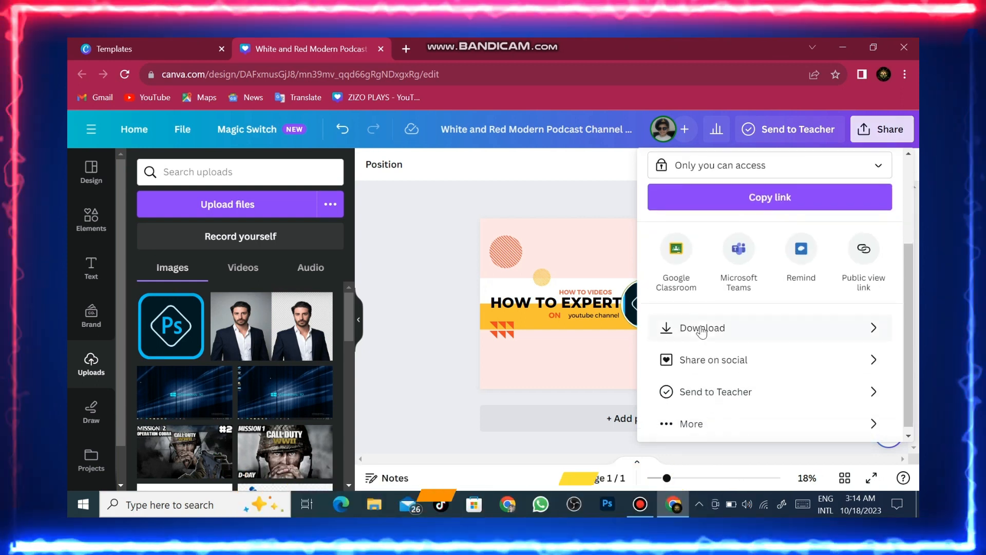
pyautogui.click(755, 328)
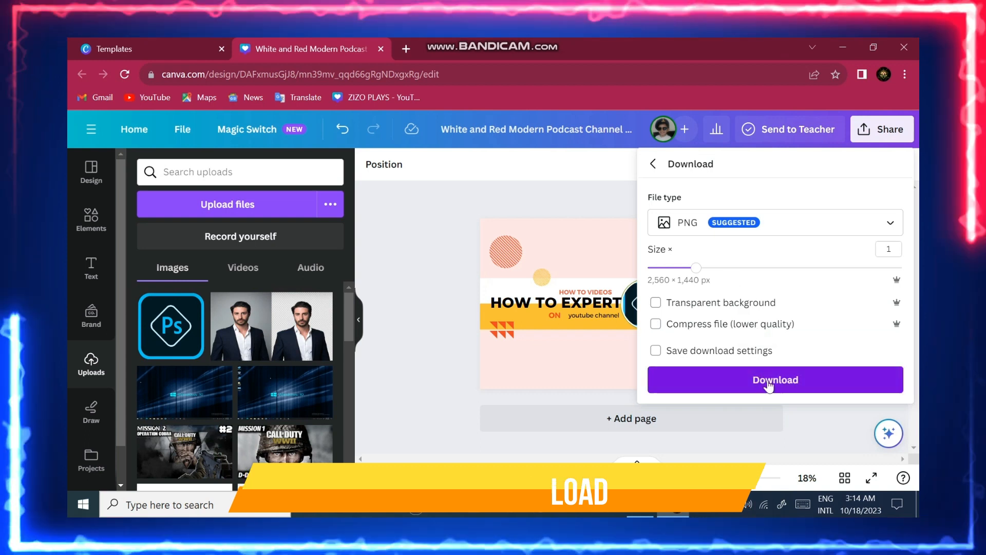
pyautogui.click(779, 381)
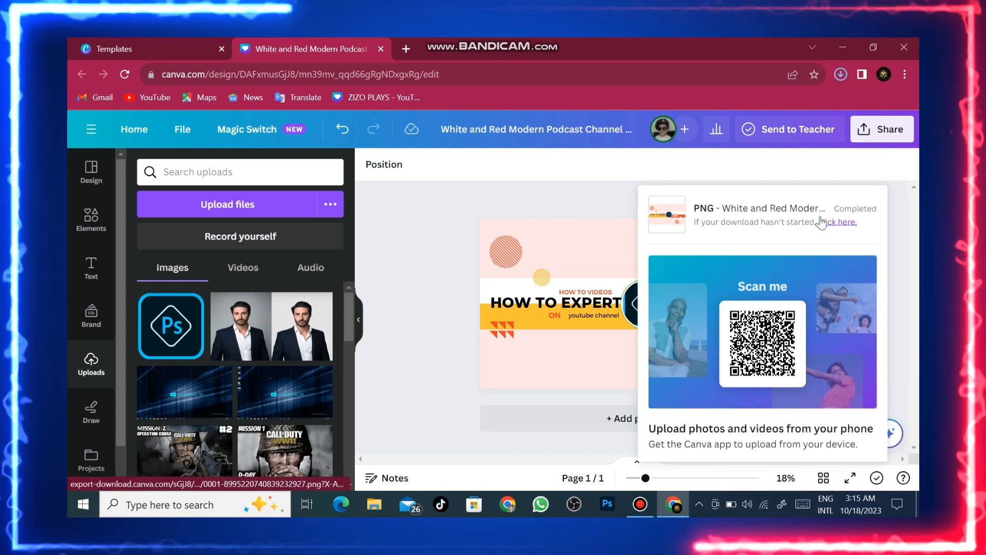
# Step: Open the downloaded banner PNG in the image viewer to check the text and logo, and close the viewer
pyautogui.click(822, 222)
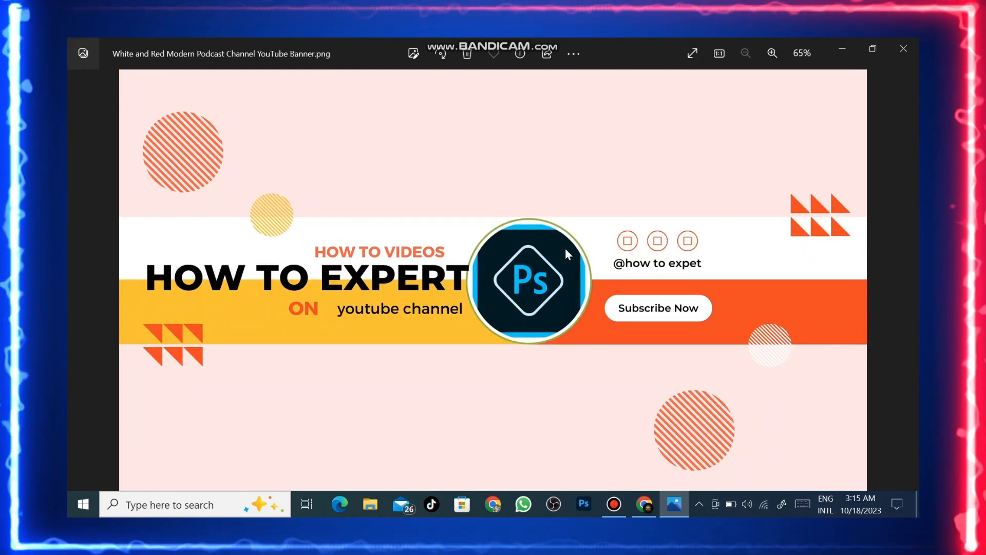
pyautogui.click(904, 49)
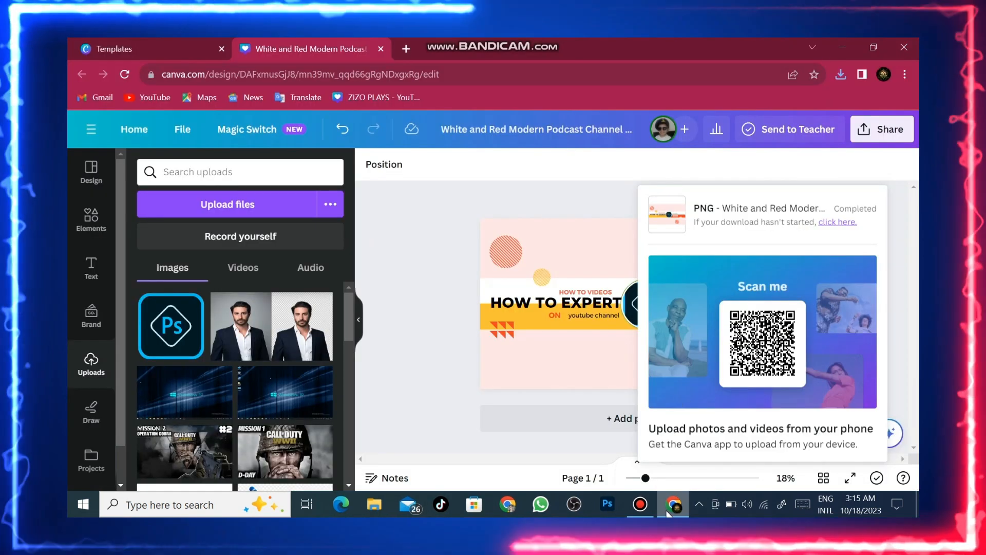